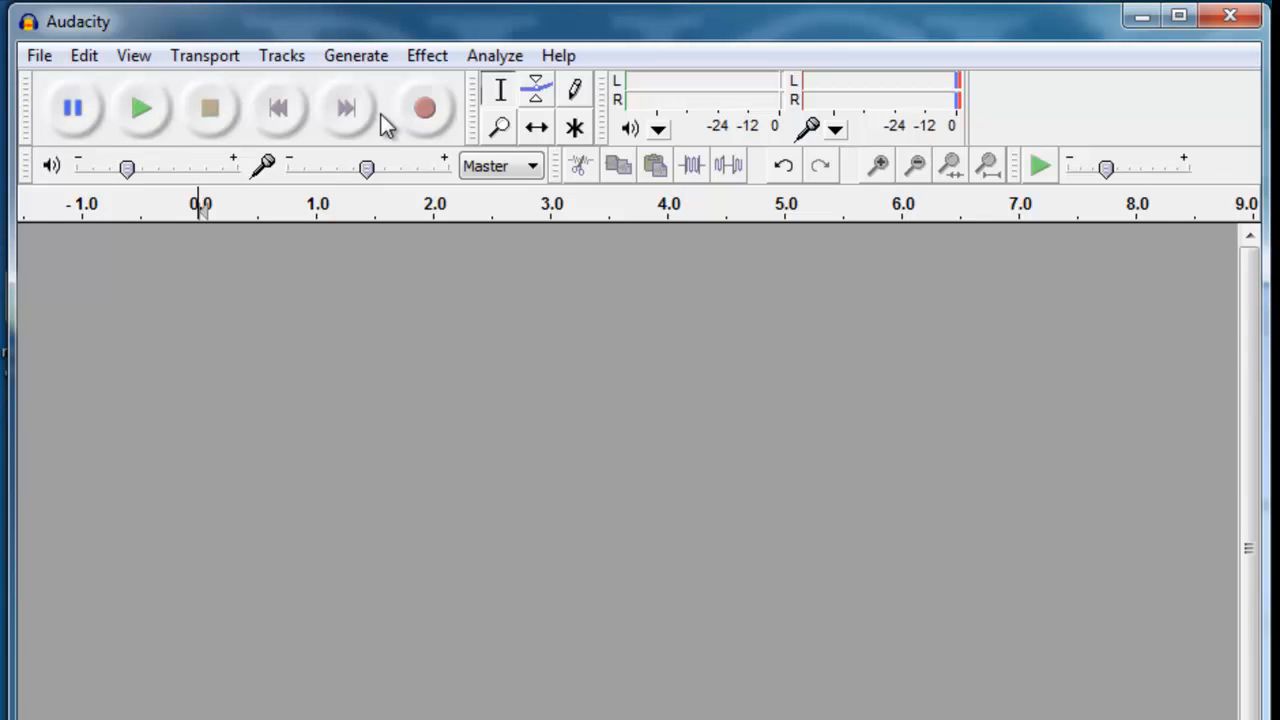
- Record about eight and a half seconds of speech on a new stereo track, then stop
left_click(420, 108)
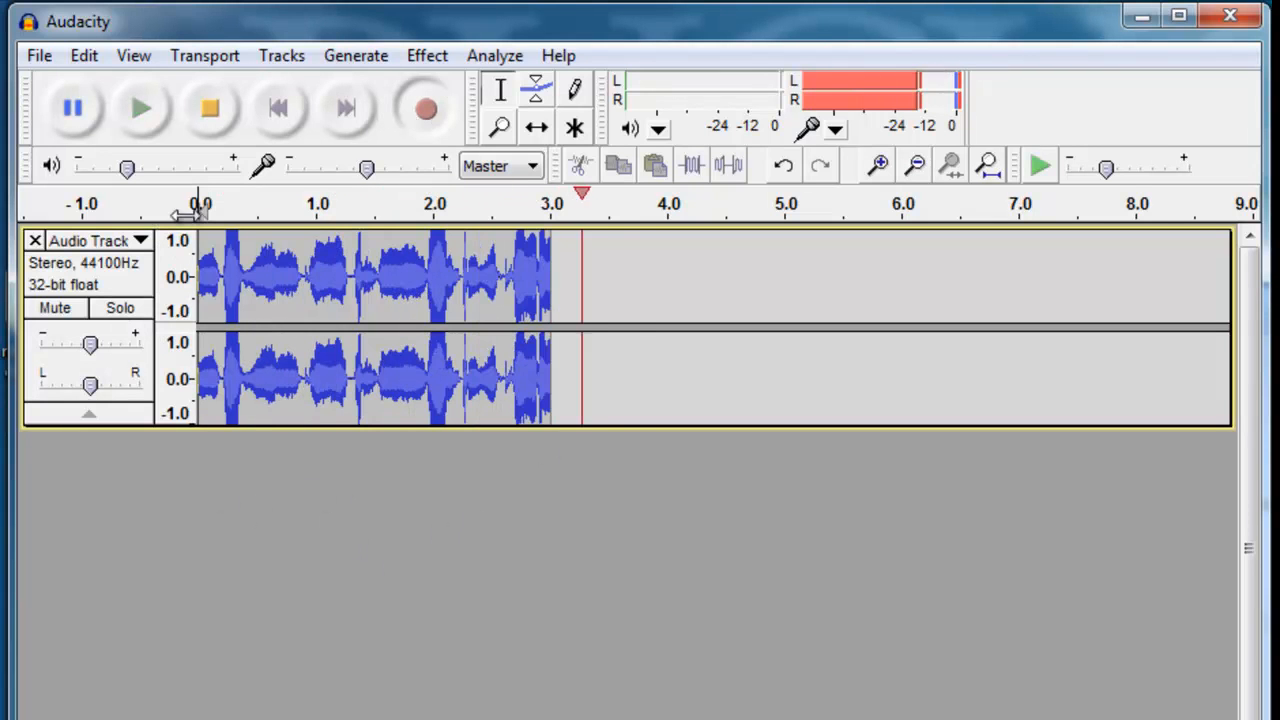
left_click(210, 110)
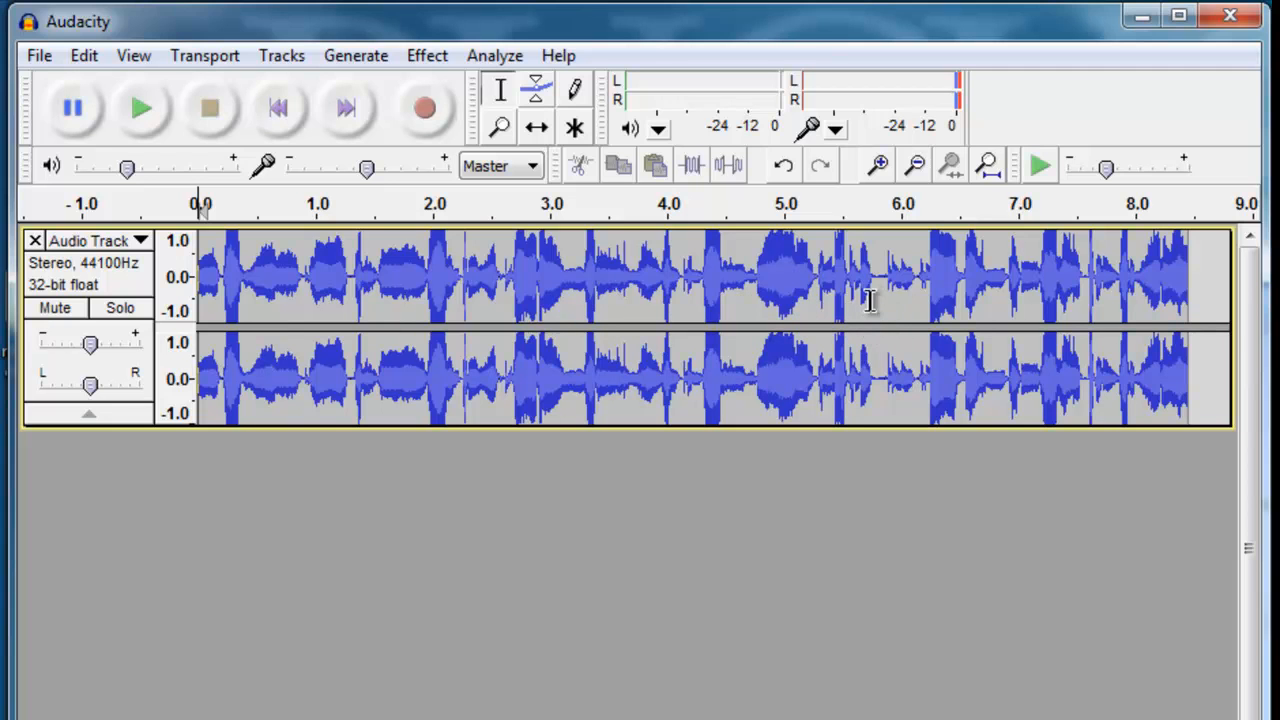
- Select the pause from 5.7 to 6.0 seconds, audition it, and delete it
left_click(870, 290)
left_click_drag(870, 290, 898, 290)
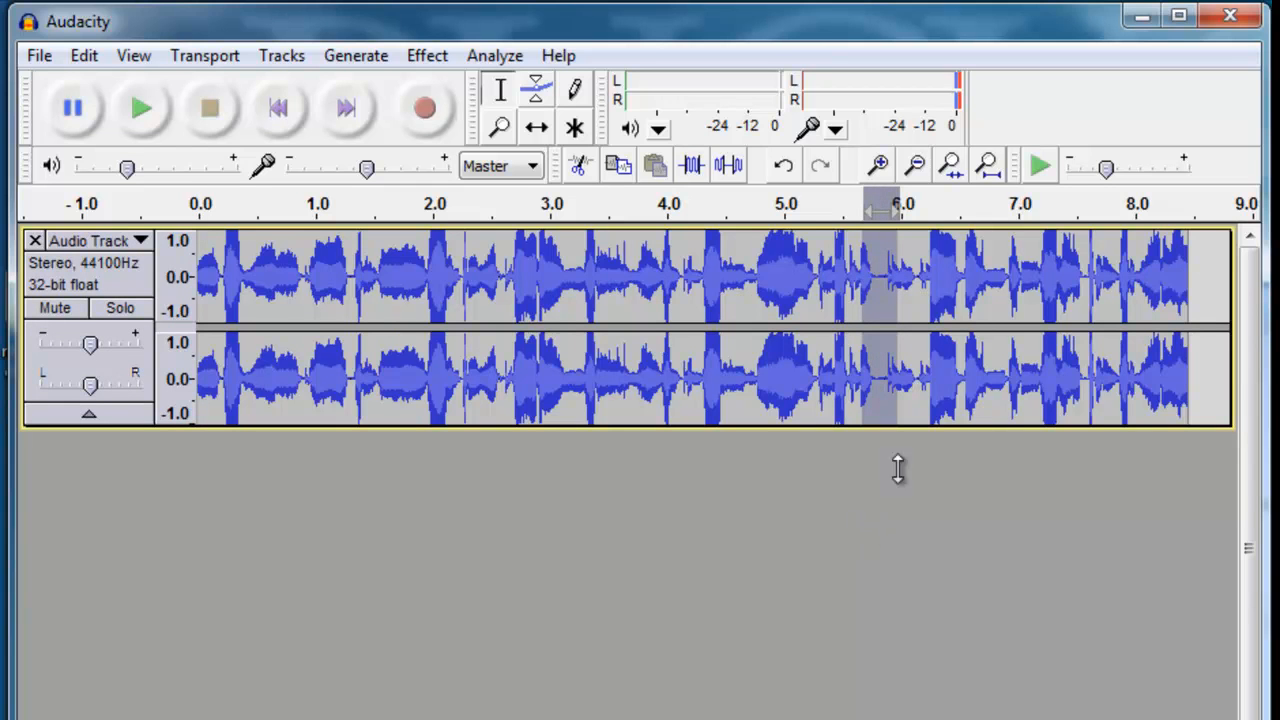
left_click(1038, 166)
key("Delete")
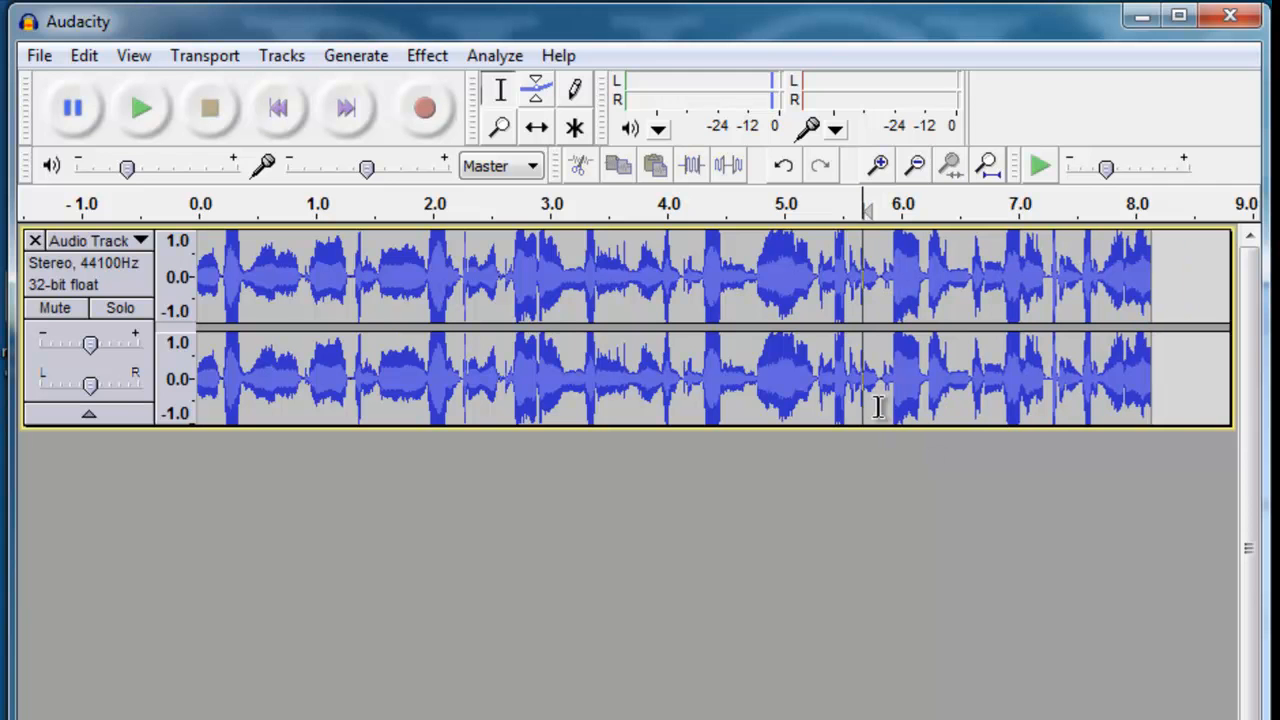
left_click(818, 380)
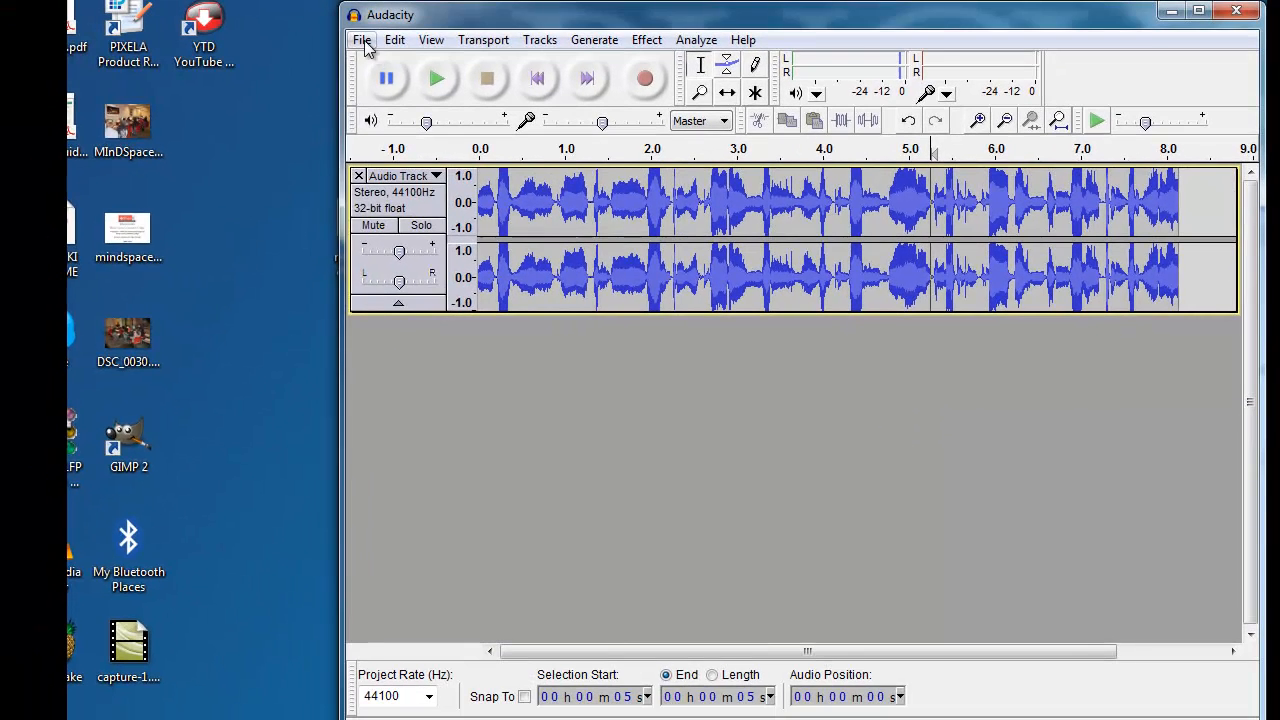
- Begin a File > Export with example.mp3 as the file name
left_click(362, 42)
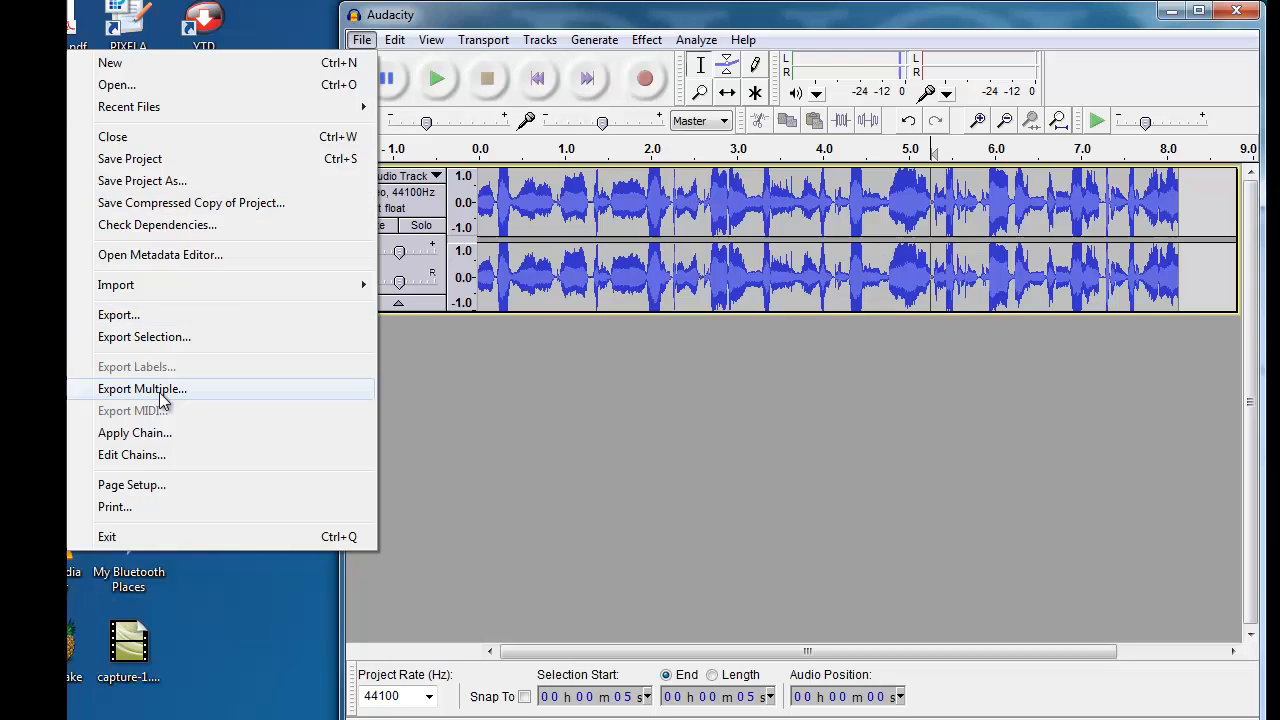
left_click(118, 314)
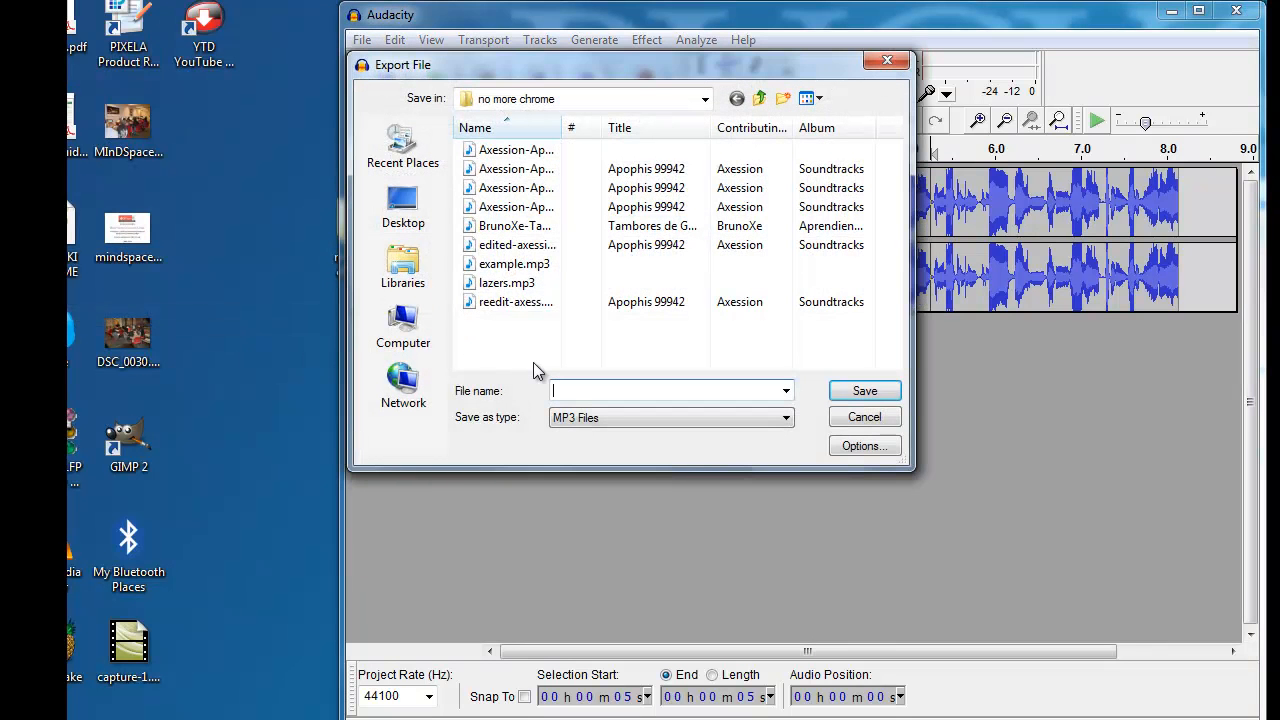
type("example .")
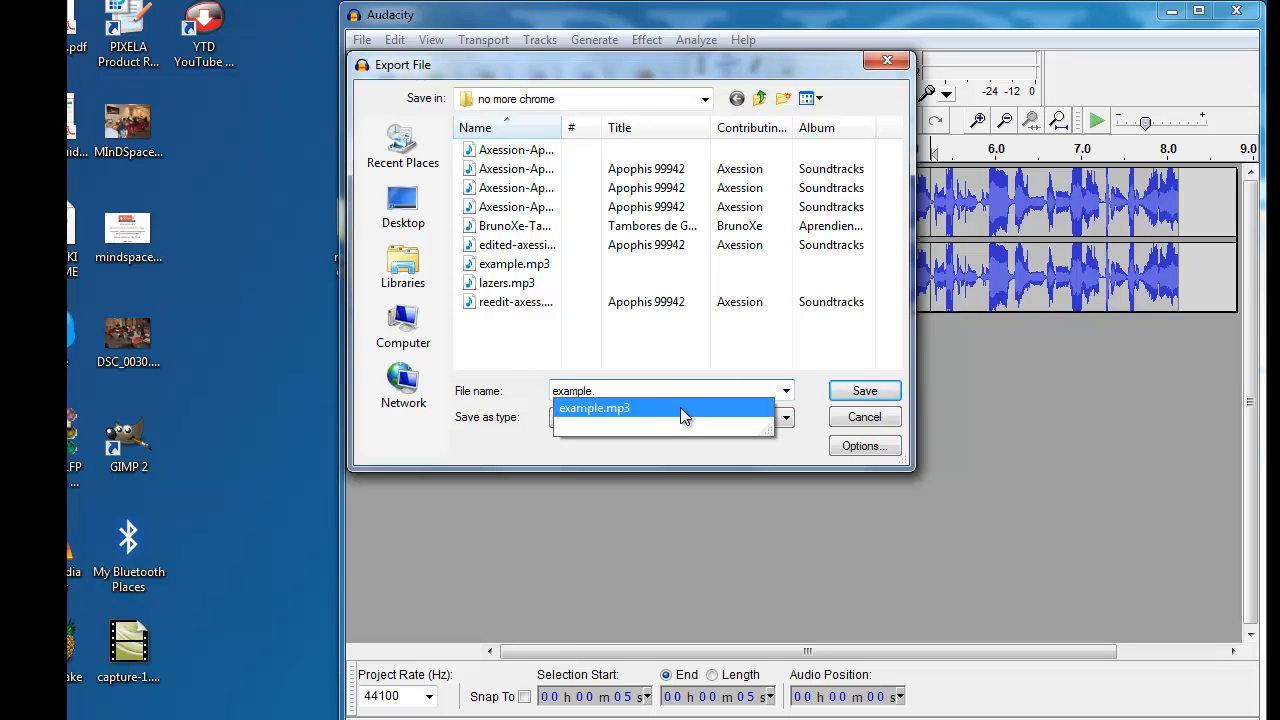
left_click(620, 408)
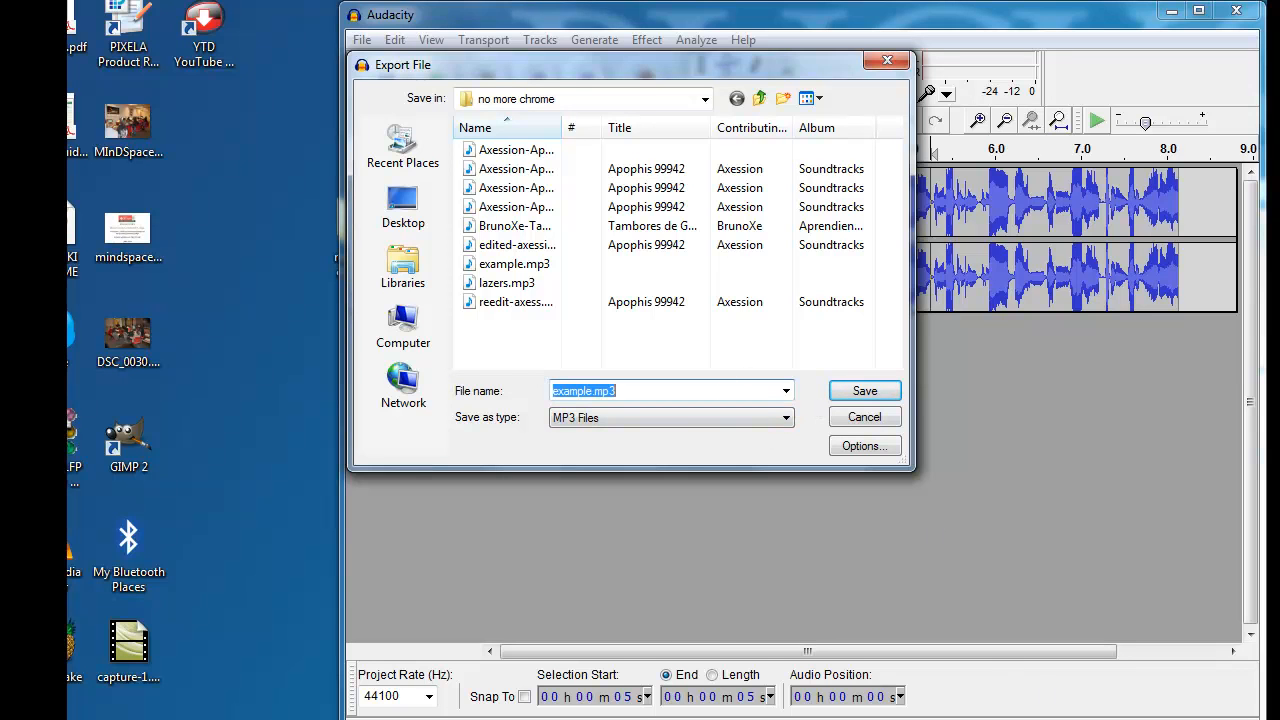